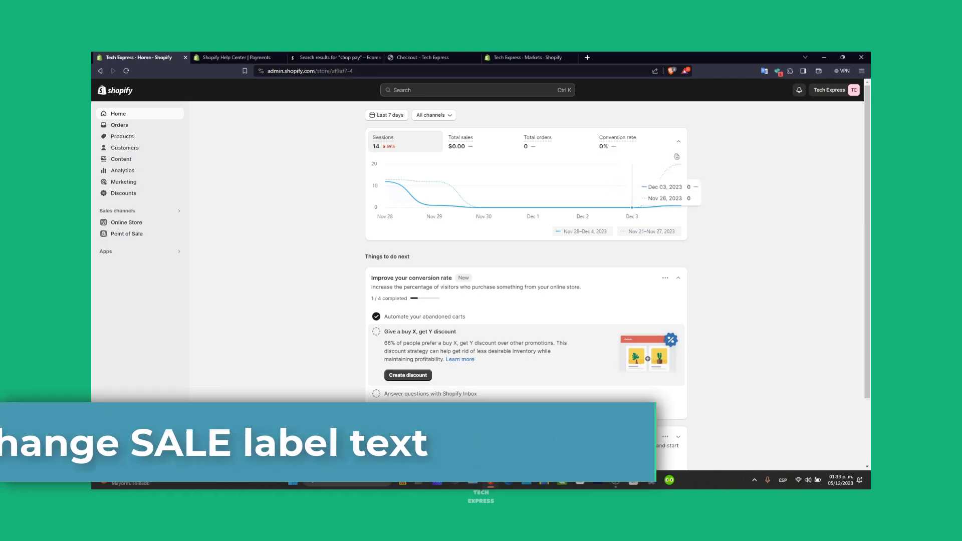
View the live online store and examine the sale labels on the featured products.
left_click(177, 222)
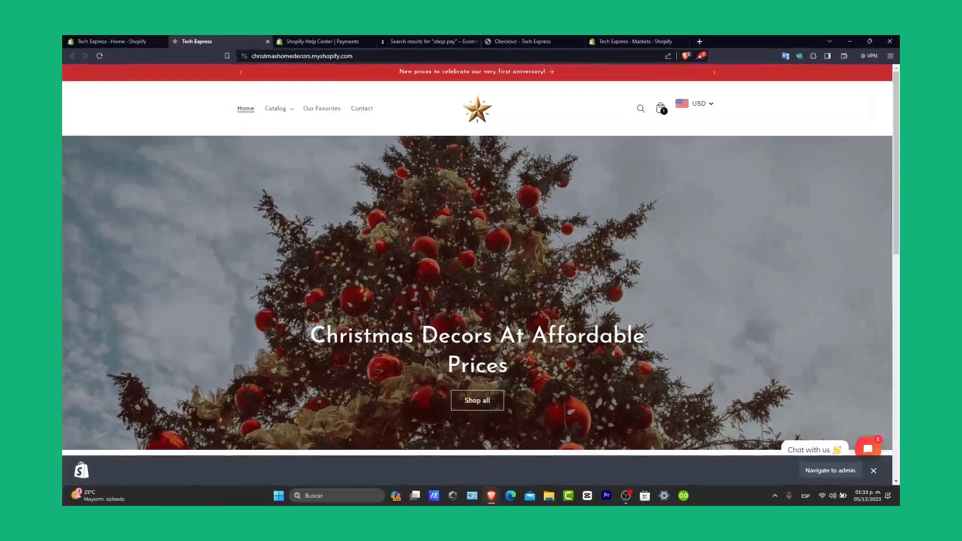
scroll(411, 353, "down", 10)
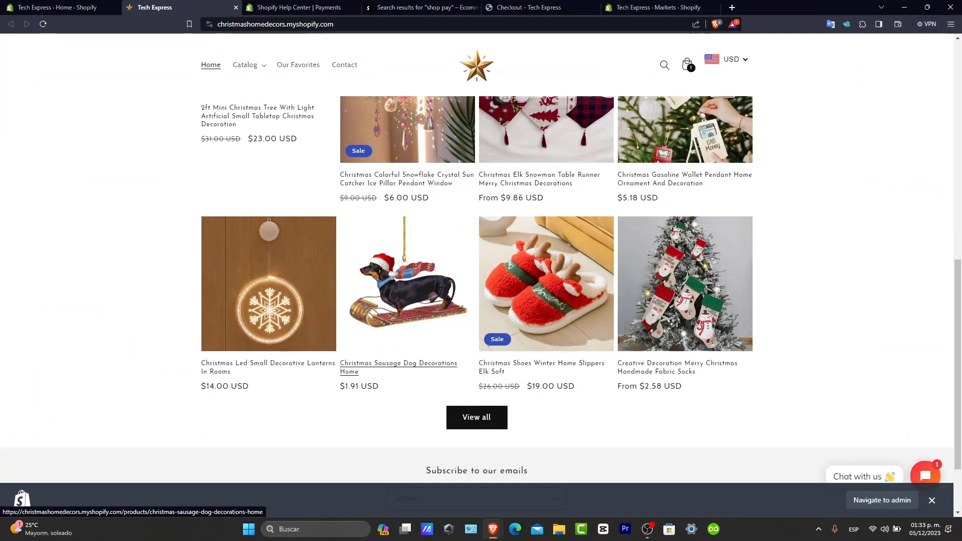
scroll(400, 360, "up", 3)
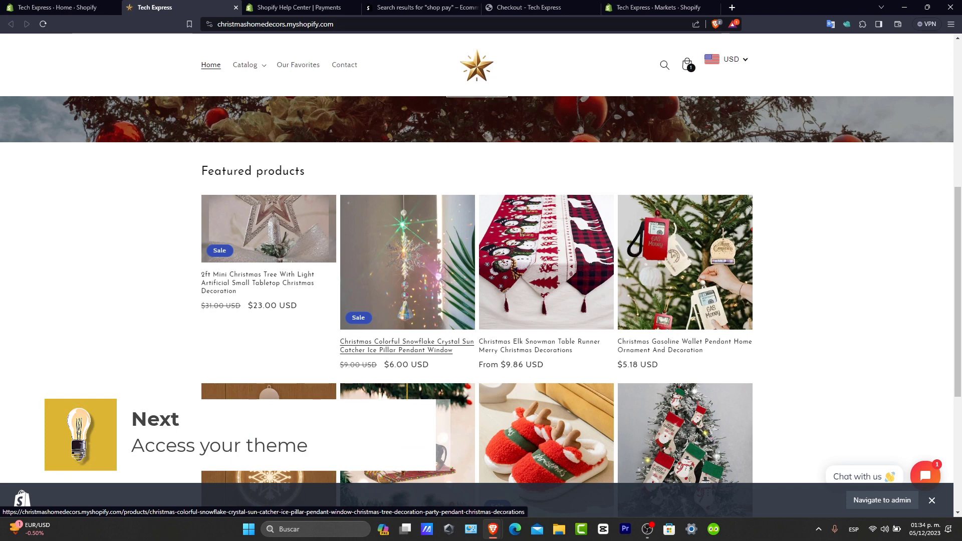
Return to the store admin and open the current Dawn theme in the theme editor.
left_click(58, 7)
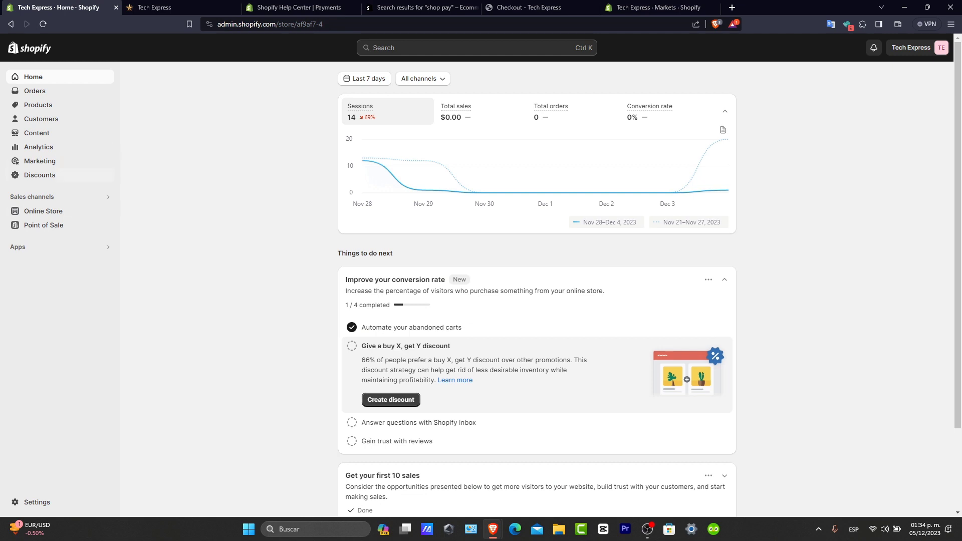
left_click(43, 211)
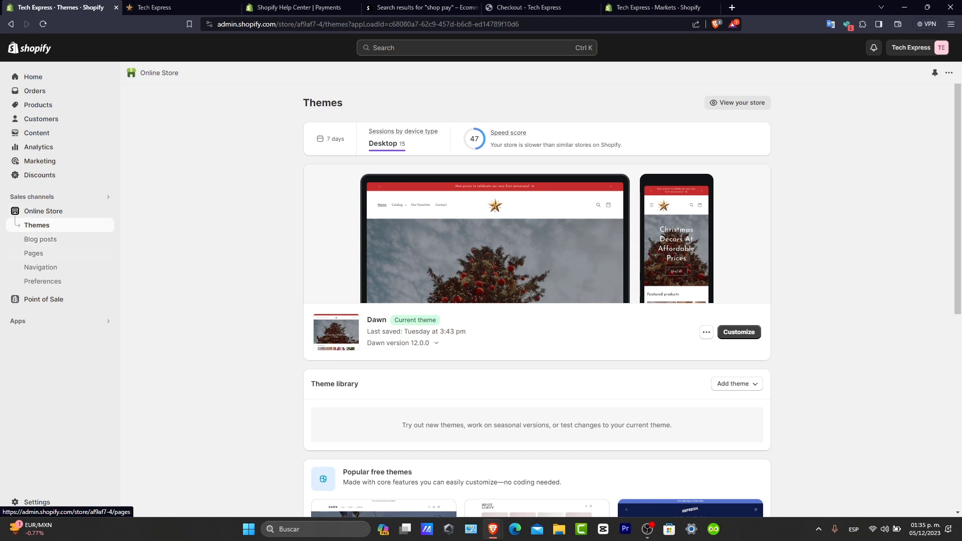
scroll(536, 300, "down", 3)
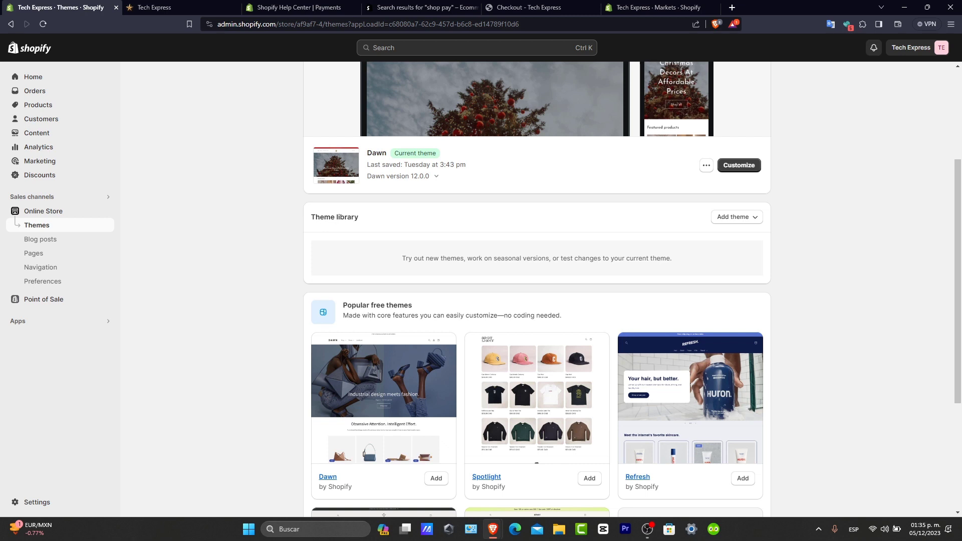
left_click(705, 166)
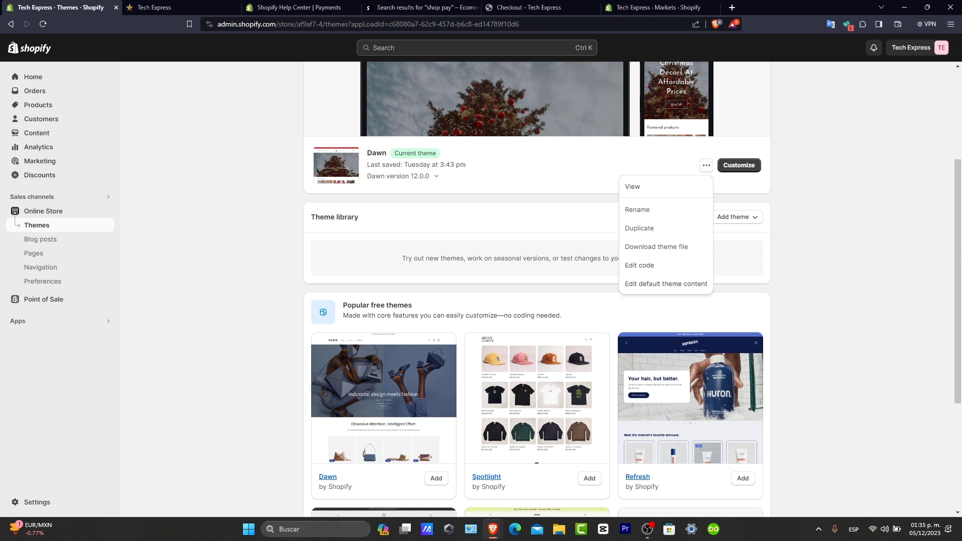
left_click(738, 165)
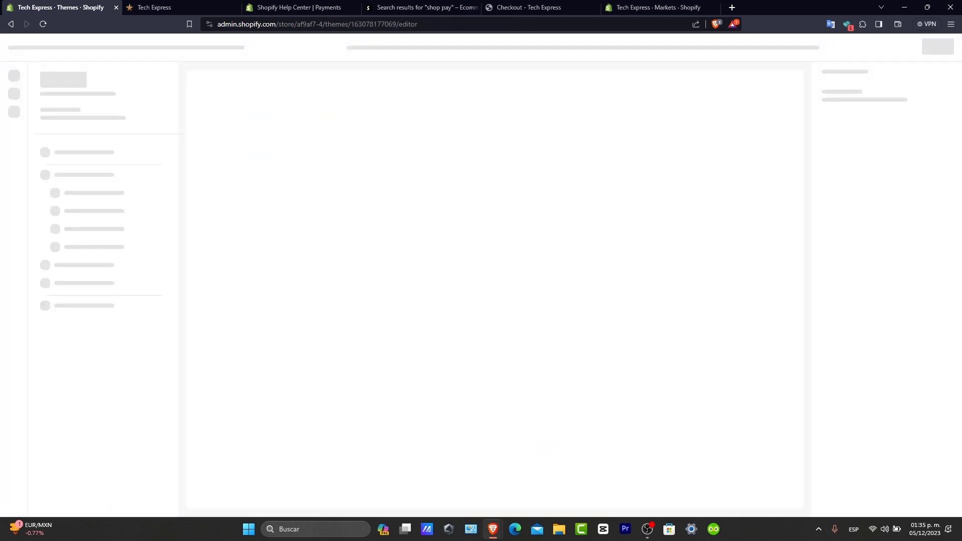
Check the Price block's settings on the default product template and leave the theme editor.
scroll(626, 216, "up", 20)
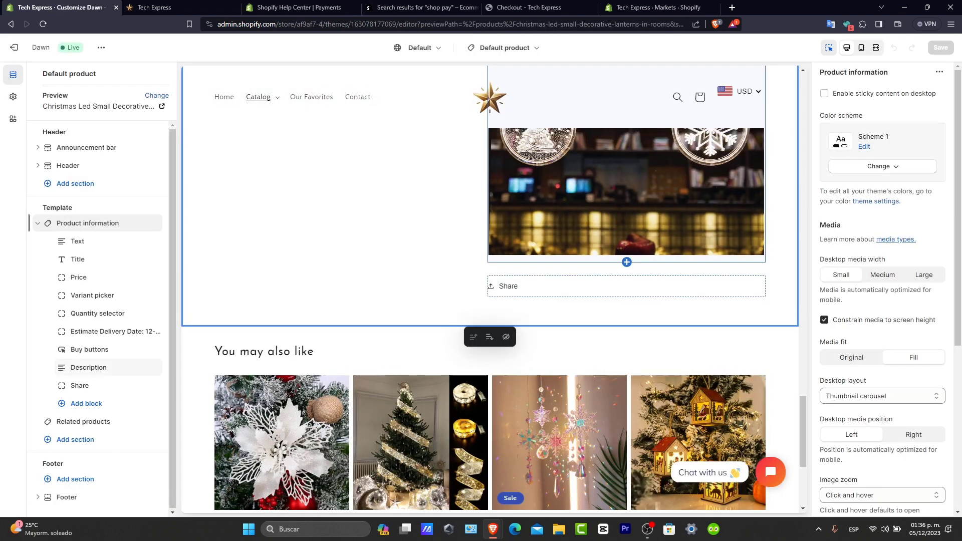
scroll(626, 280, "up", 5)
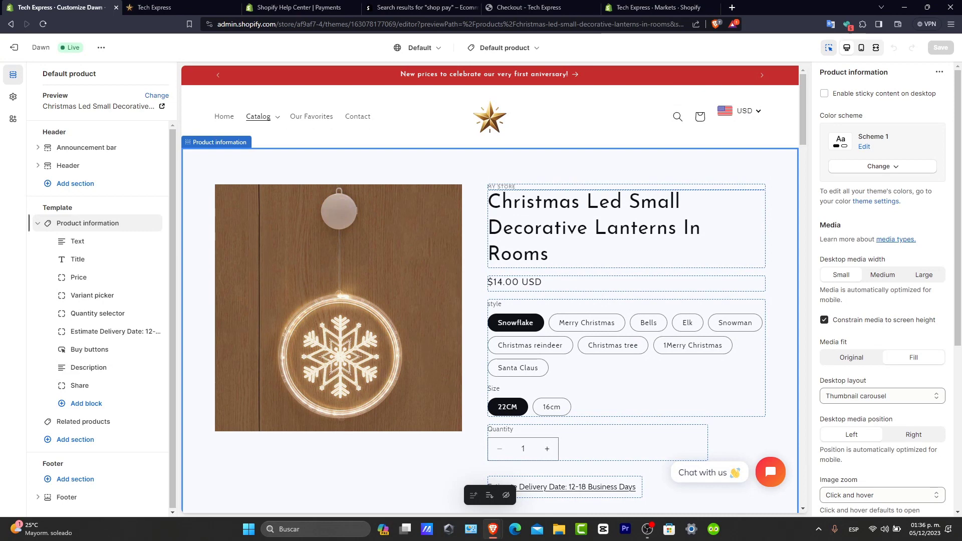
left_click(488, 282)
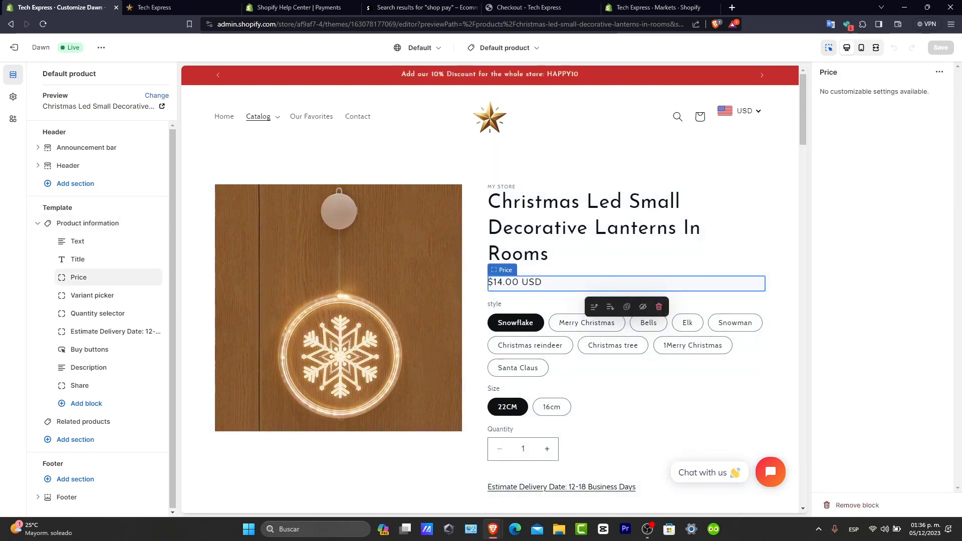
left_click(14, 47)
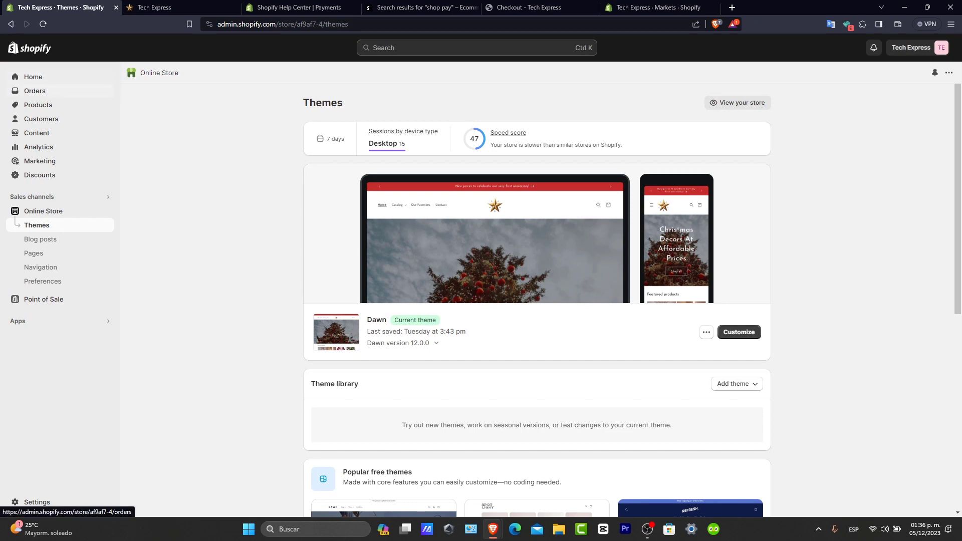
Open the product Christmas Led Small Decorative Lanterns In Rooms and review its list of variants.
left_click(38, 105)
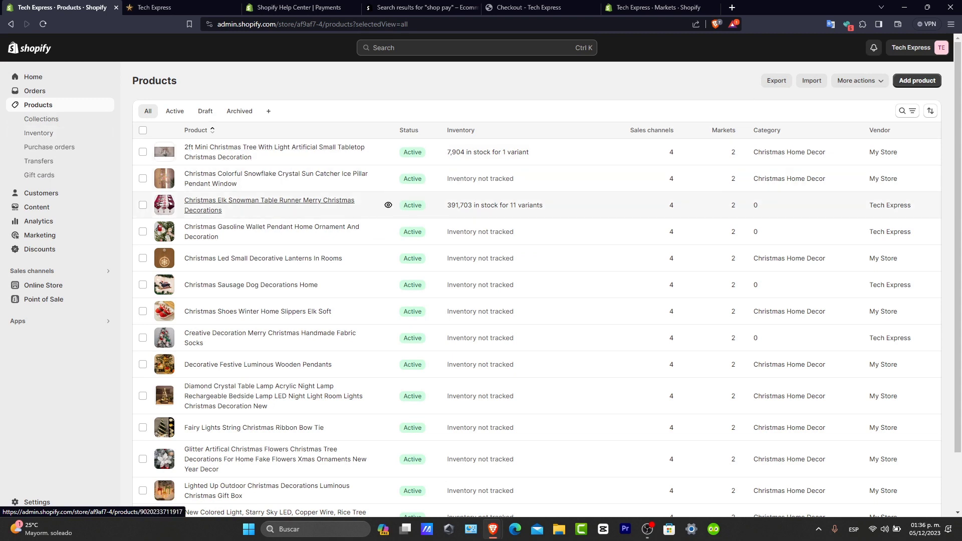
left_click(352, 257)
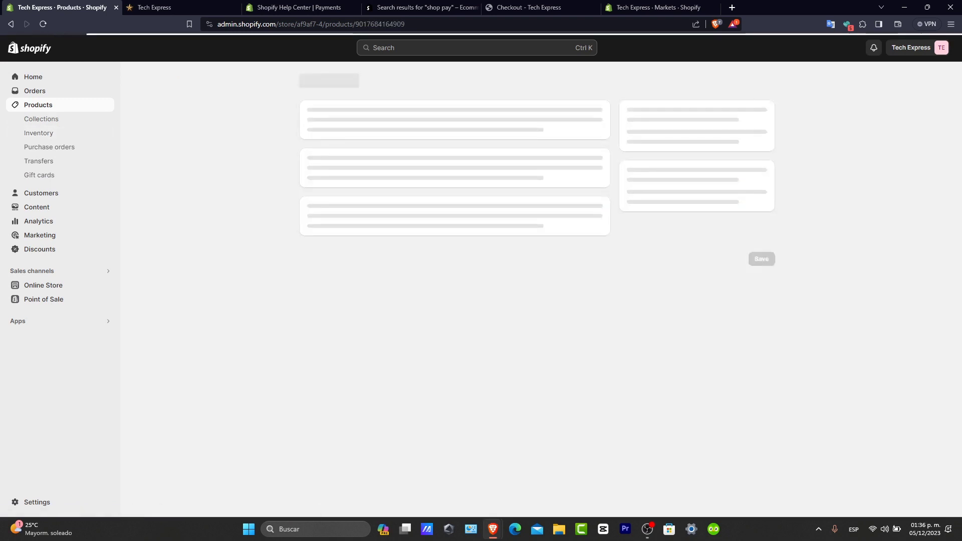
scroll(451, 295, "down", 8)
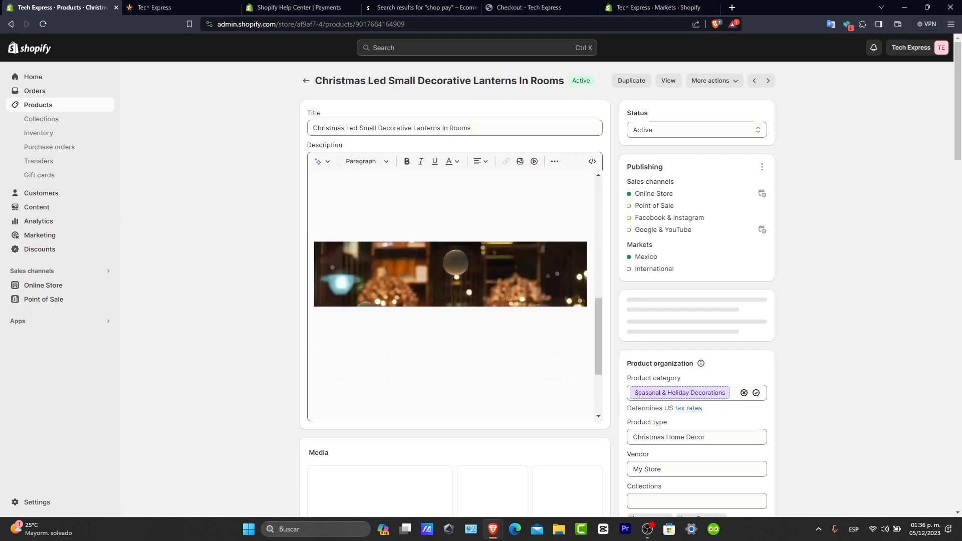
scroll(451, 295, "down", 10)
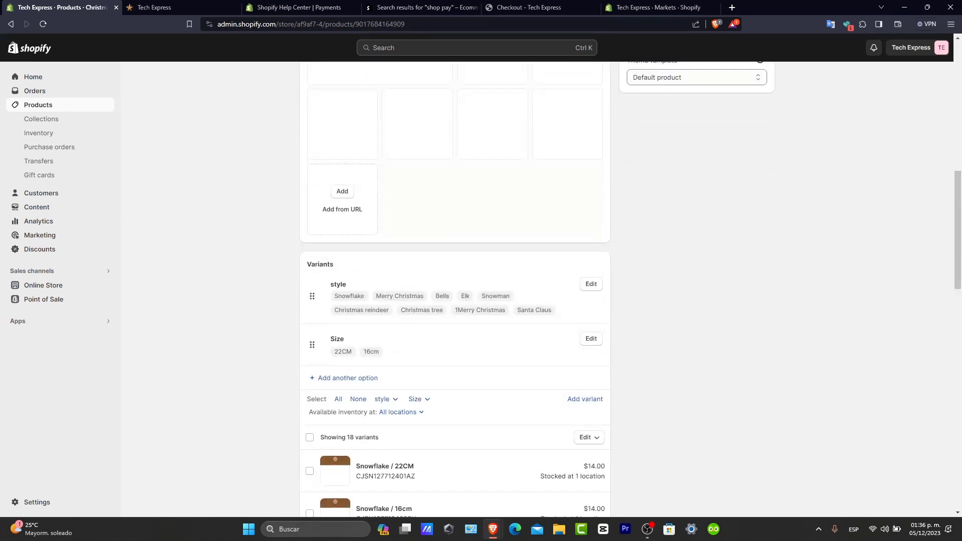
scroll(451, 295, "down", 6)
scroll(451, 301, "down", 10)
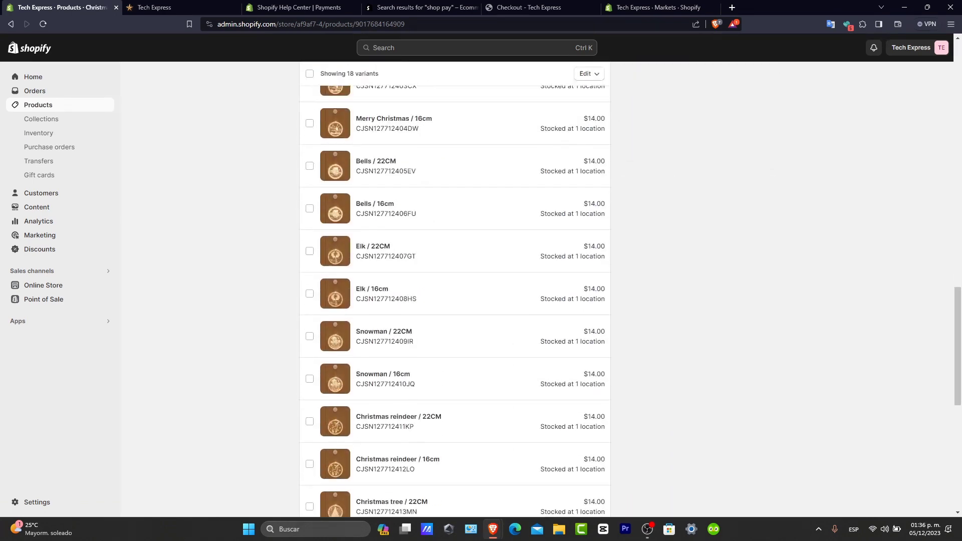
scroll(451, 301, "up", 10)
scroll(450, 301, "up", 3)
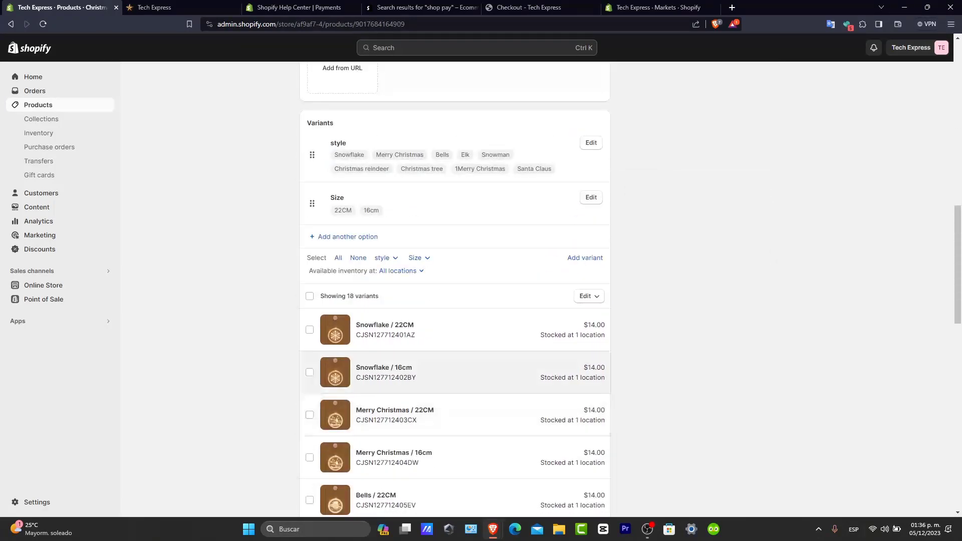
scroll(450, 301, "down", 13)
scroll(451, 300, "up", 3)
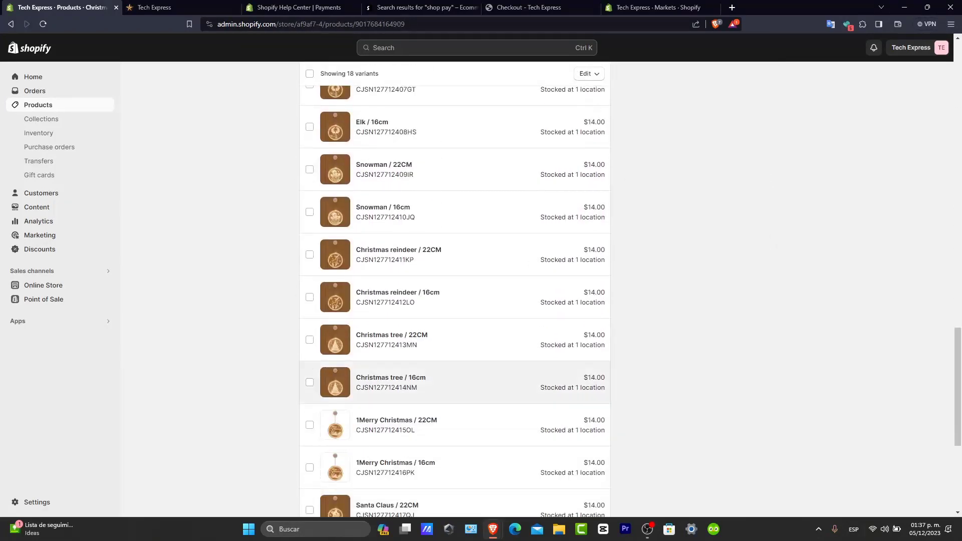
scroll(451, 376, "up", 10)
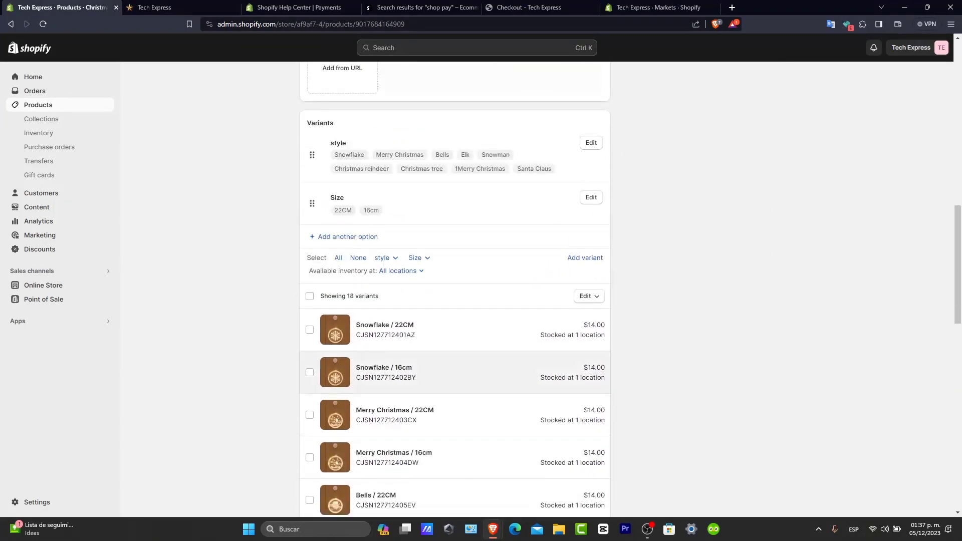
scroll(451, 301, "down", 10)
scroll(451, 301, "up", 14)
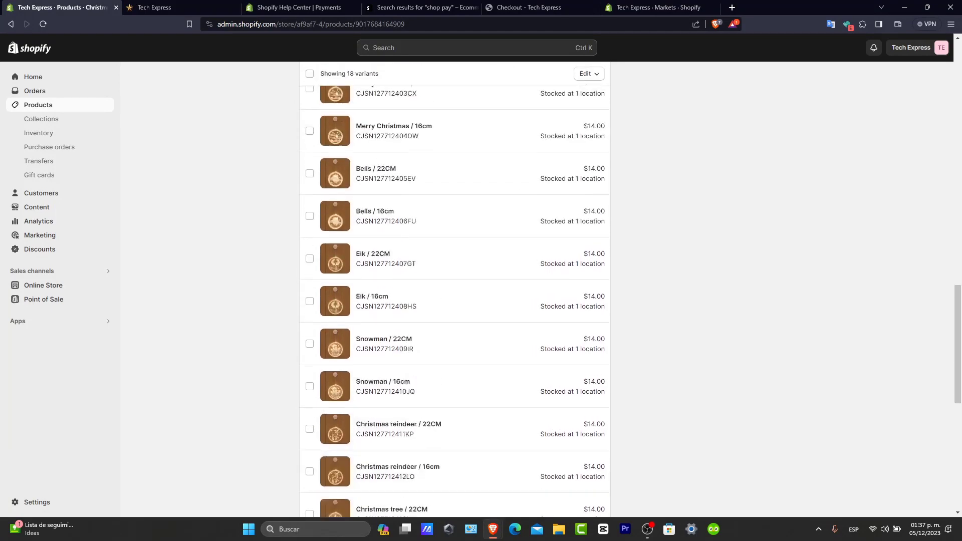
scroll(455, 301, "down", 3)
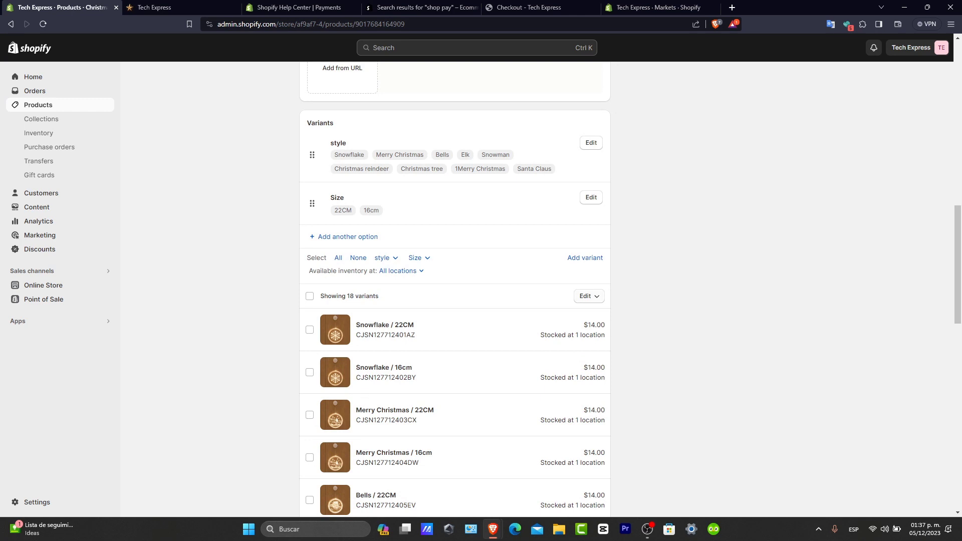
Bulk-edit the lantern product's variant prices, setting the price of every variant to 13 USD.
left_click(589, 296)
left_click(560, 317)
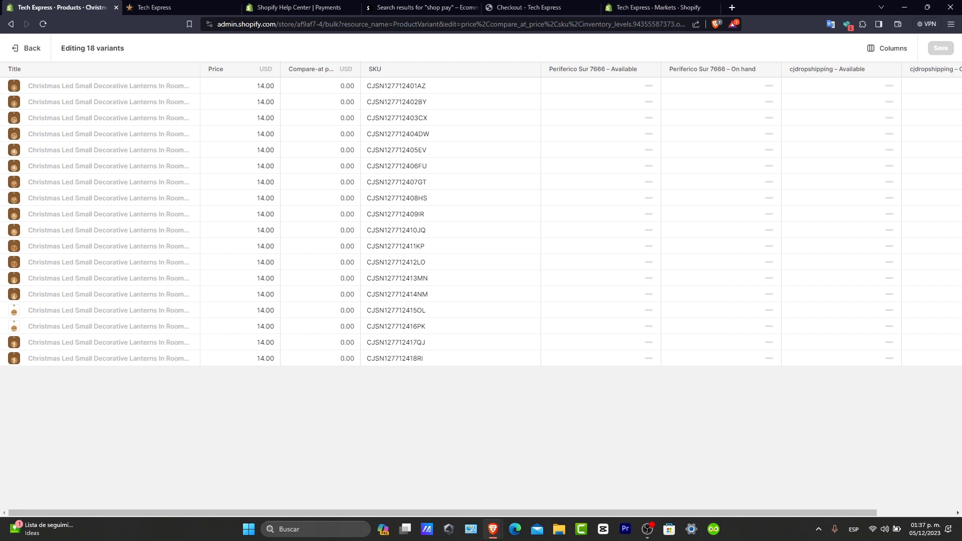
left_click(241, 85)
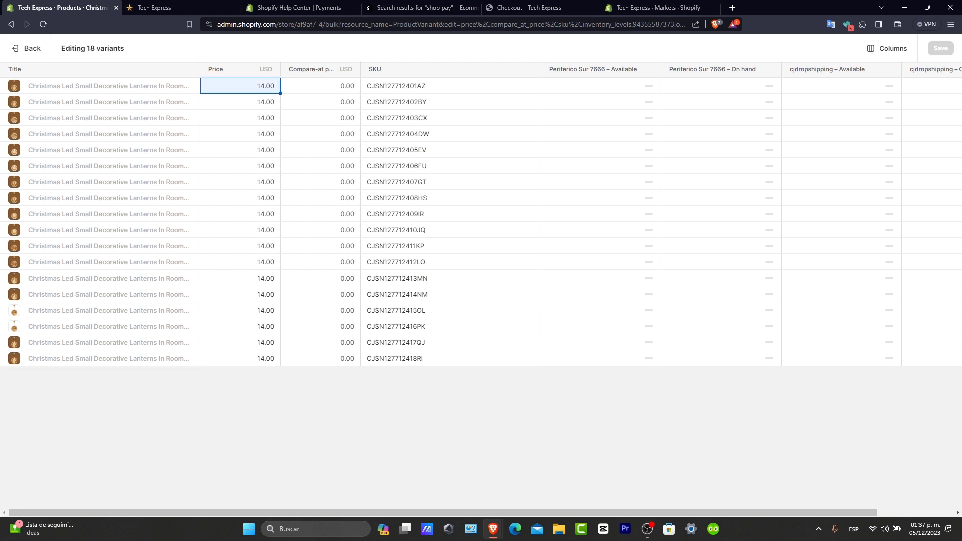
type("13")
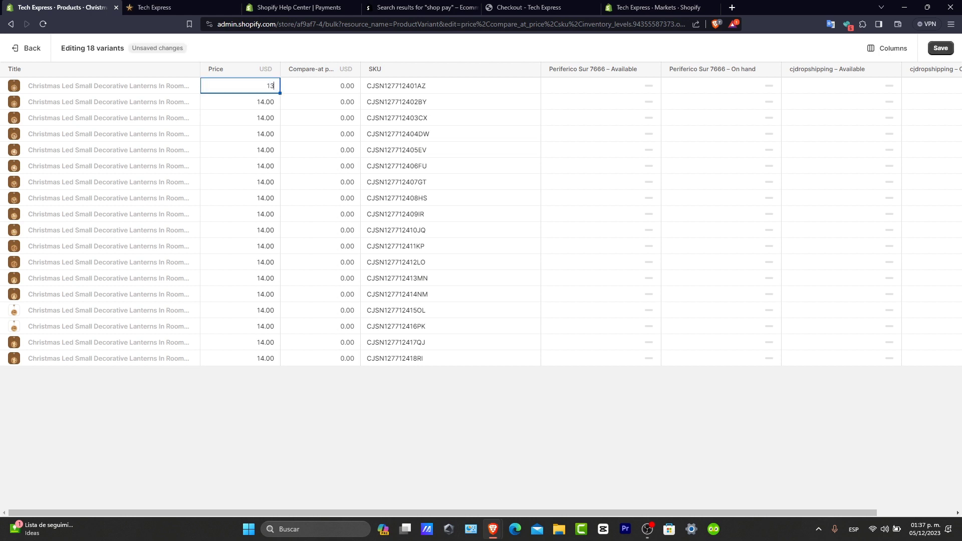
left_click_drag(280, 94, 280, 358)
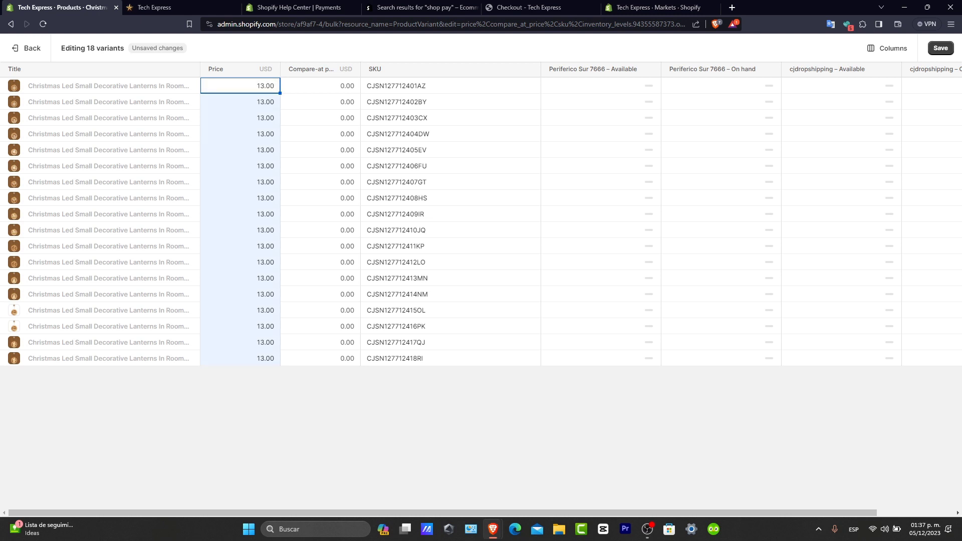
Set the compare-at price of all lantern variants to 18 USD and save the changes.
left_click(320, 86)
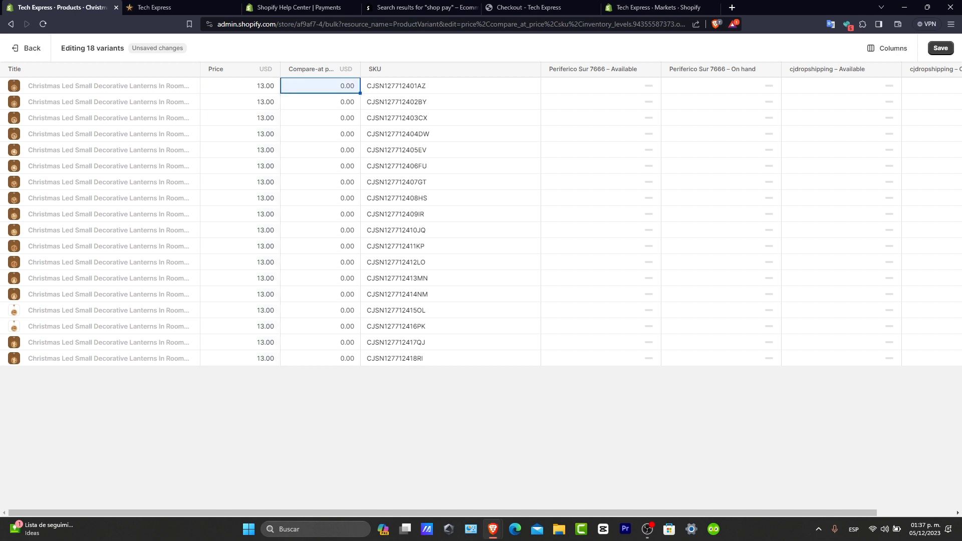
type("18")
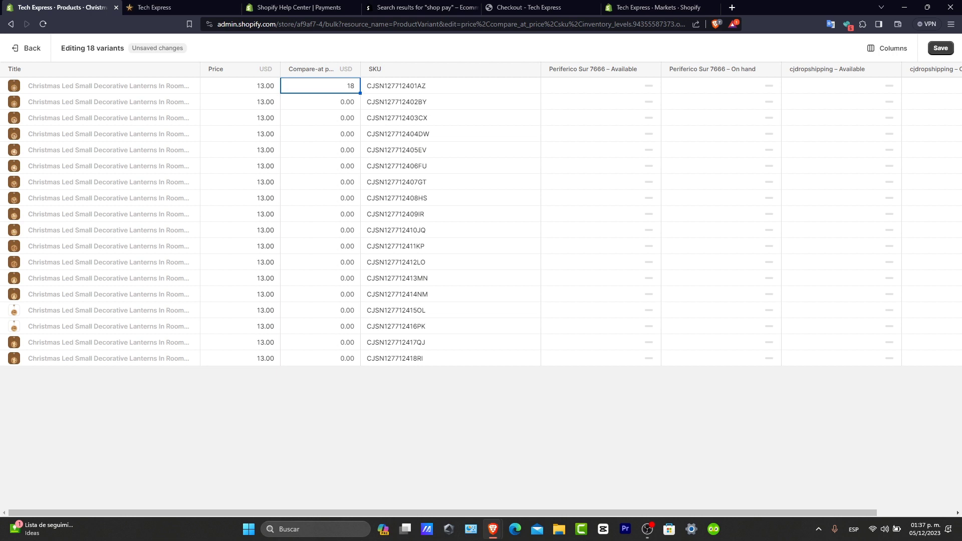
key("Return")
left_click_drag(360, 92, 352, 359)
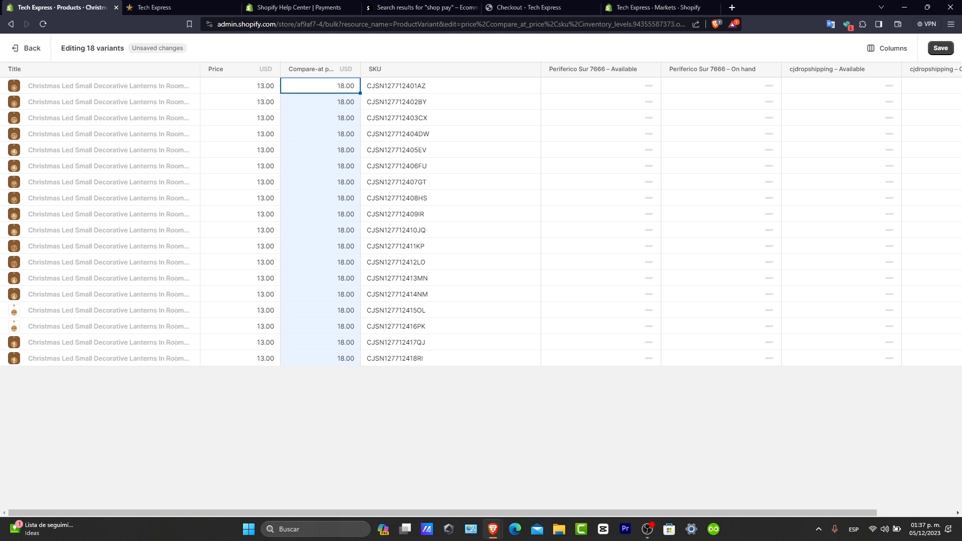
left_click(940, 48)
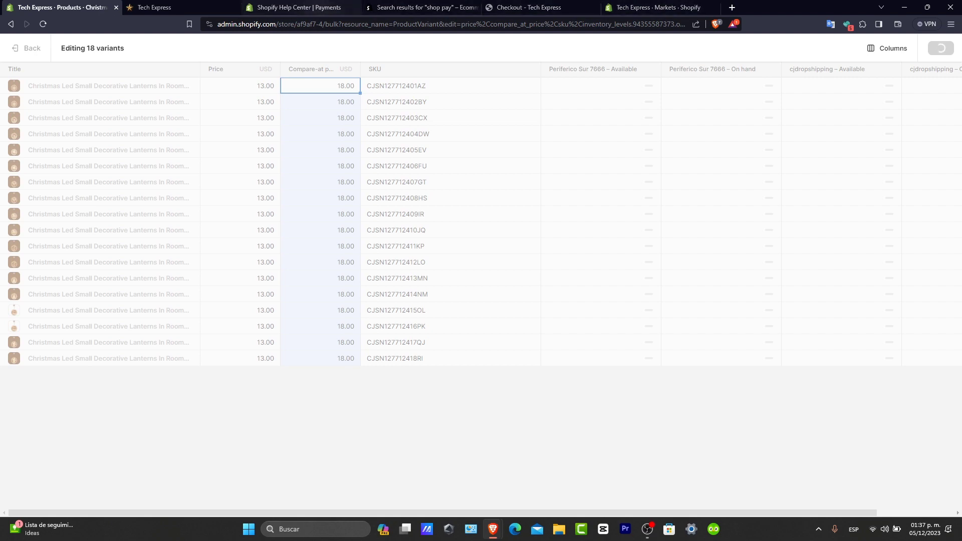
Open the Christmas Led Small Decorative Lanterns page in the live store, reload it and check its price and sale label.
left_click(155, 7)
scroll(268, 300, "down", 3)
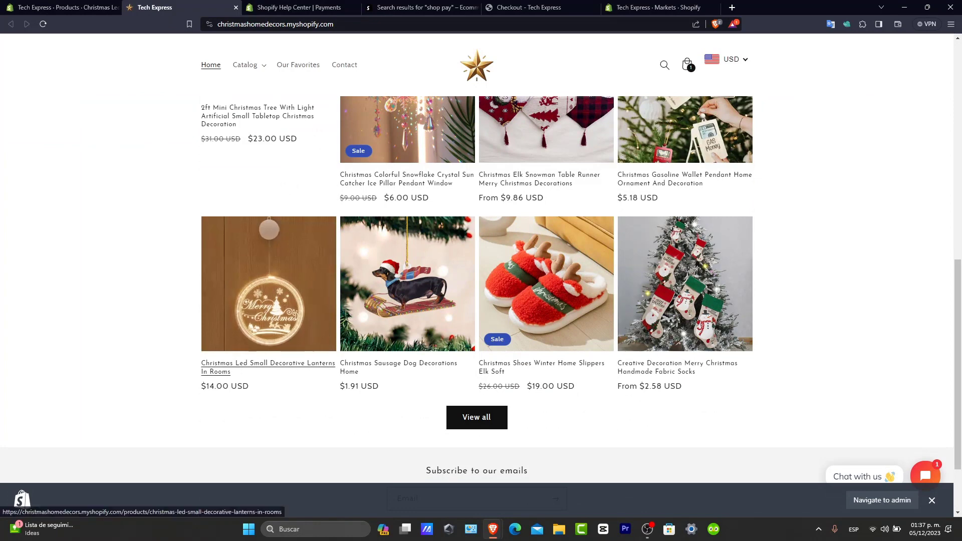
left_click(268, 306)
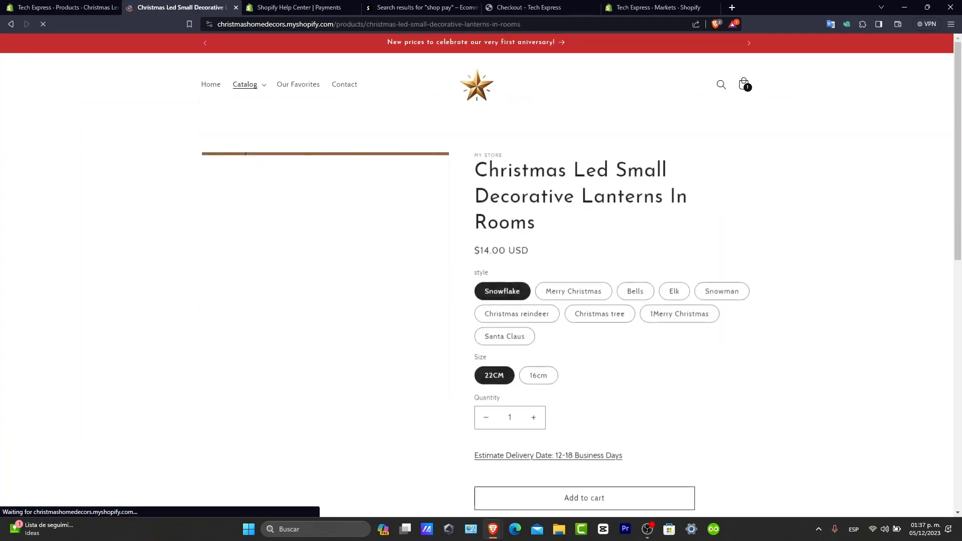
left_click(48, 8)
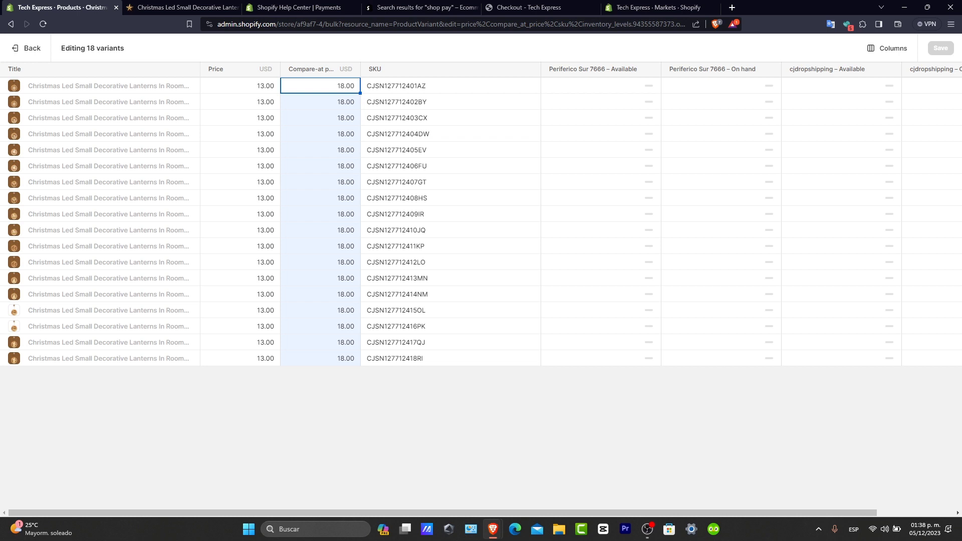
left_click(182, 7)
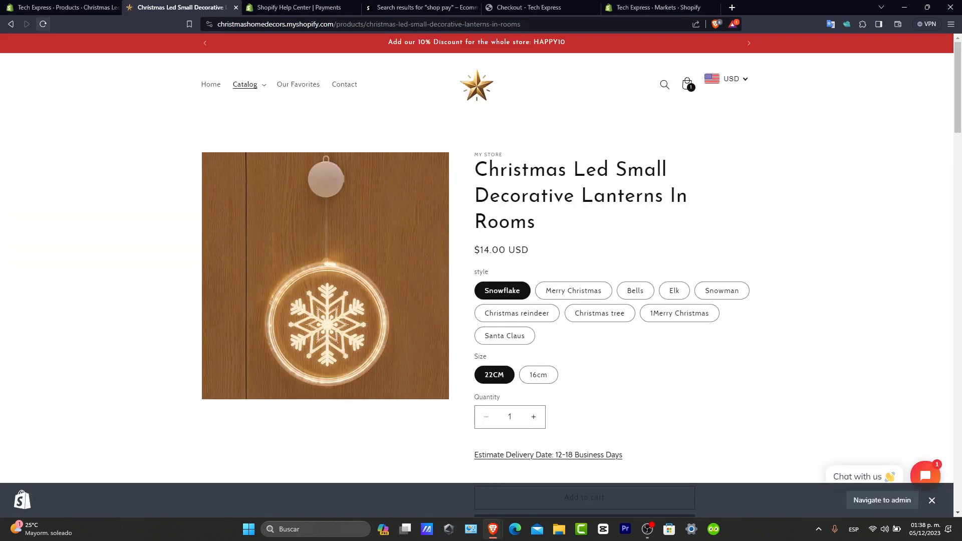
left_click(43, 24)
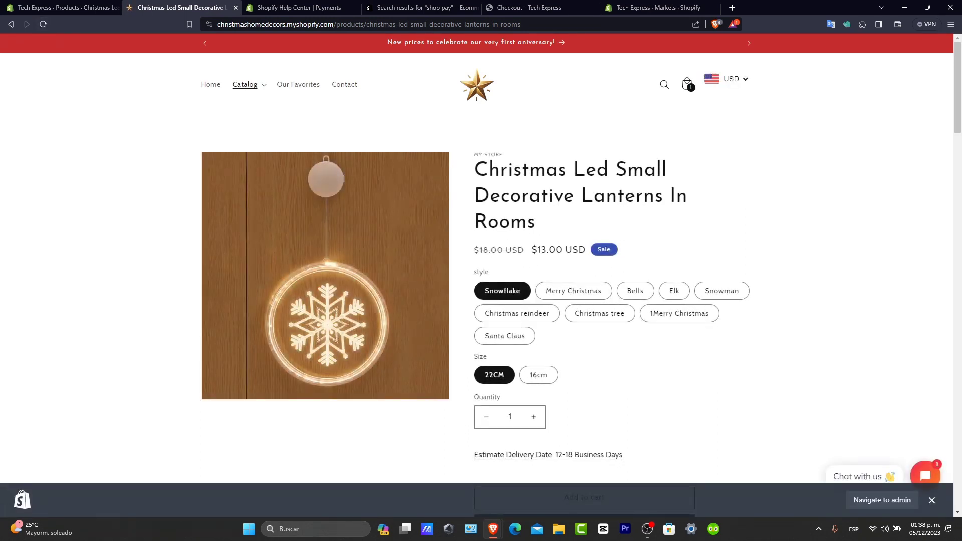
left_click_drag(479, 250, 585, 250)
left_click(576, 251)
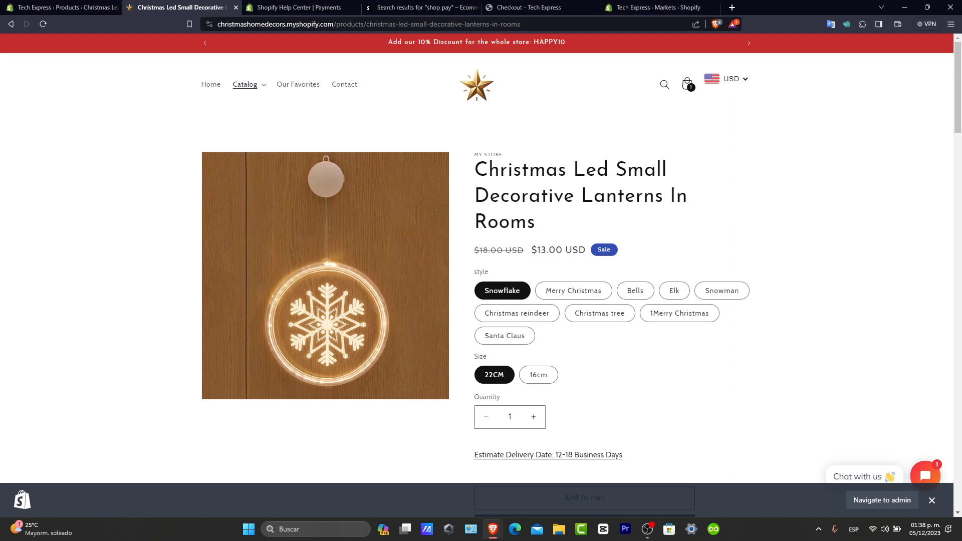
double_click(576, 250)
left_click(576, 250)
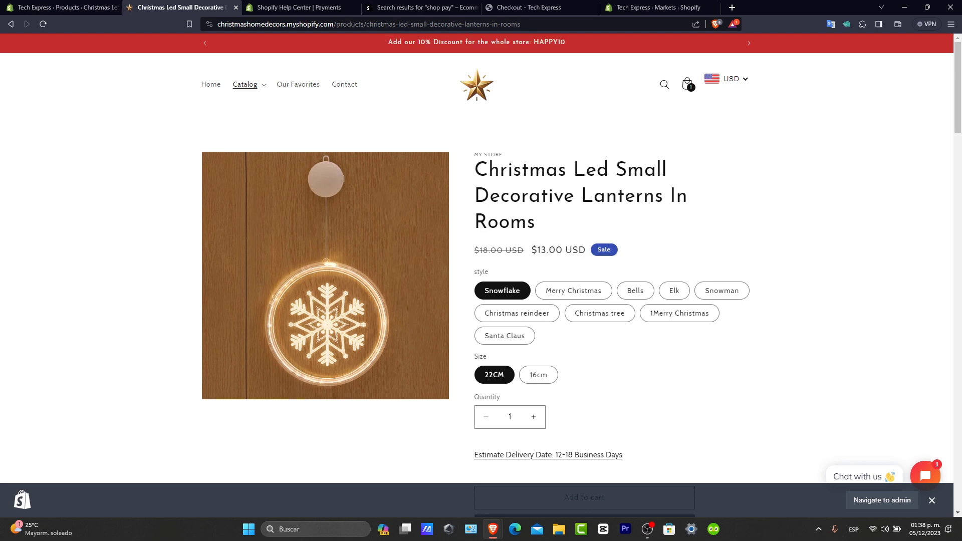